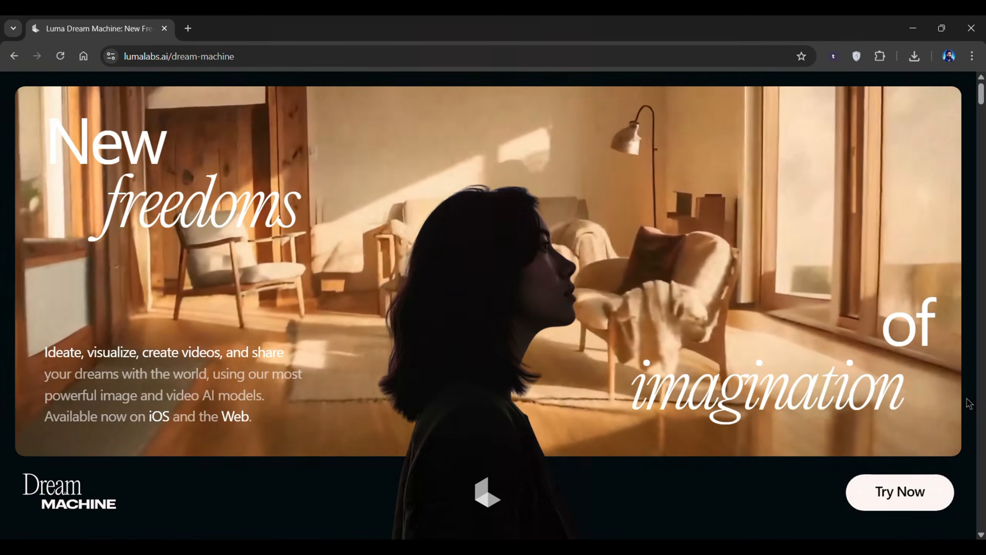
Open Dream Machine from the Luma page and sign in with a Google account.
left_click(902, 491)
left_click(546, 290)
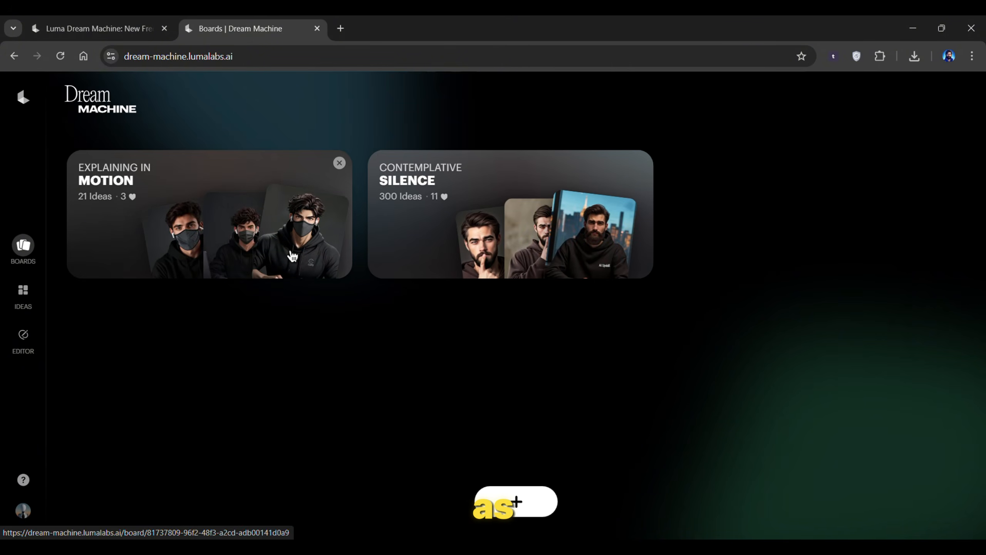
left_click(292, 256)
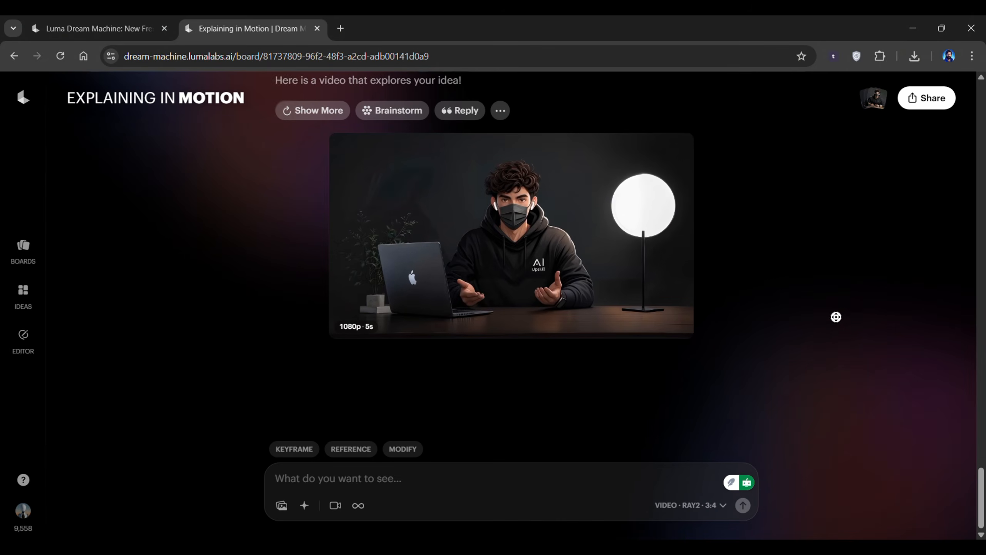
Return to the boards overview and start a new board.
scroll(836, 314, "up", 6)
scroll(844, 293, "up", 10)
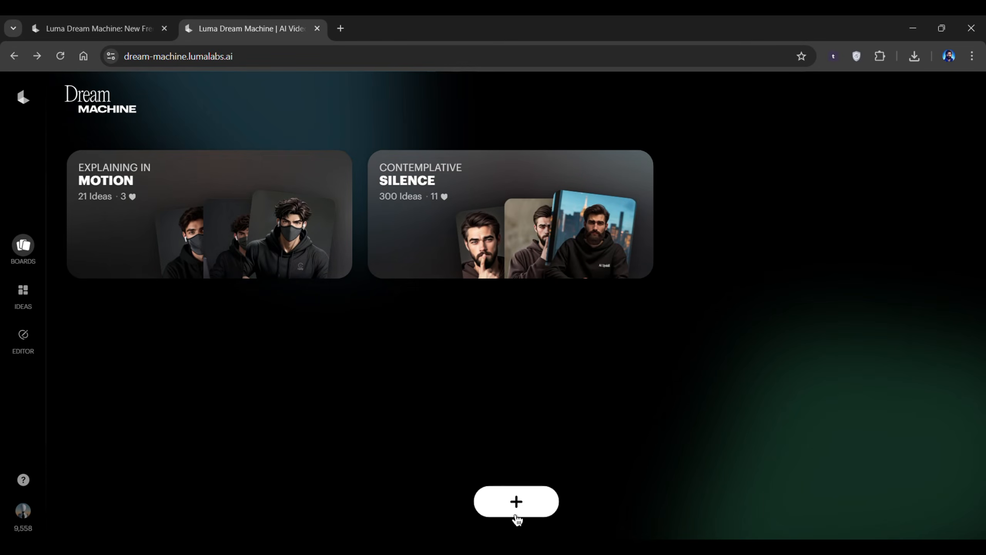
left_click(521, 515)
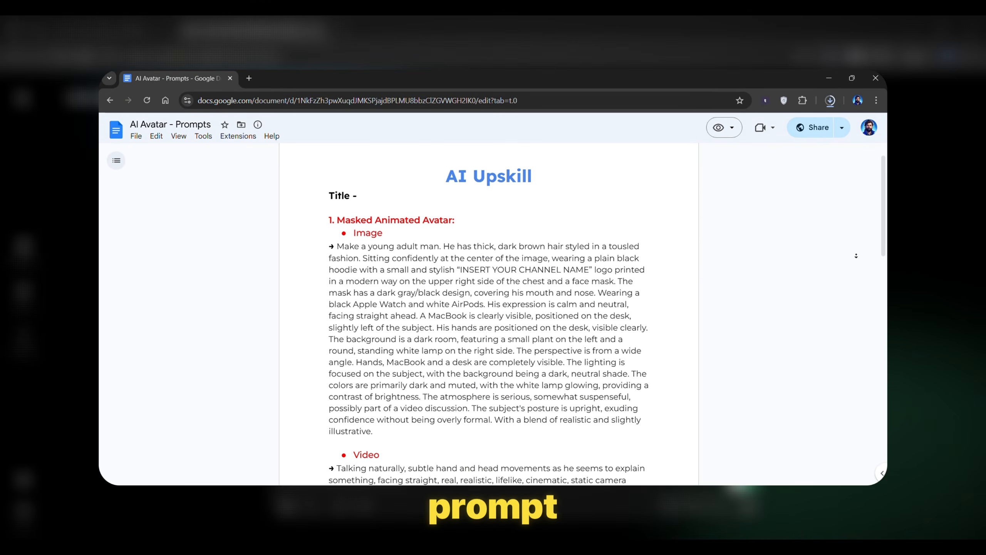
Copy the Masked Animated Avatar image prompt from the document and paste it into the board's prompt box.
scroll(856, 257, "down", 3)
scroll(855, 257, "down", 5)
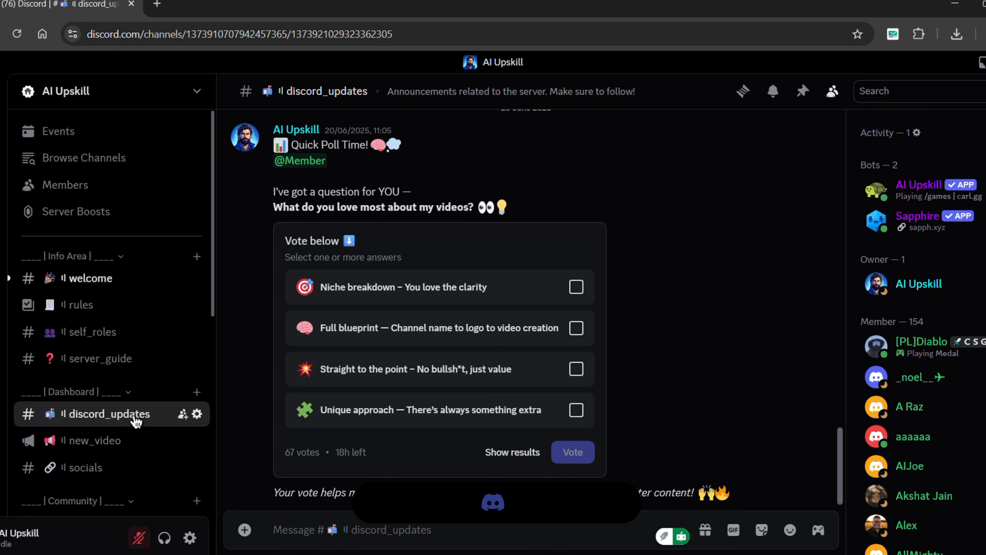
scroll(136, 421, "down", 7)
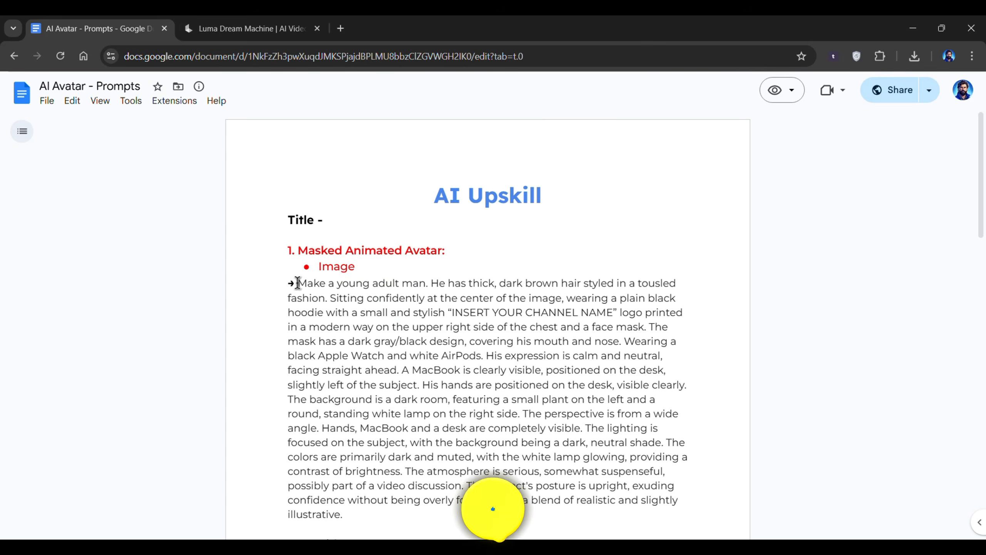
left_click_drag(292, 282, 345, 510)
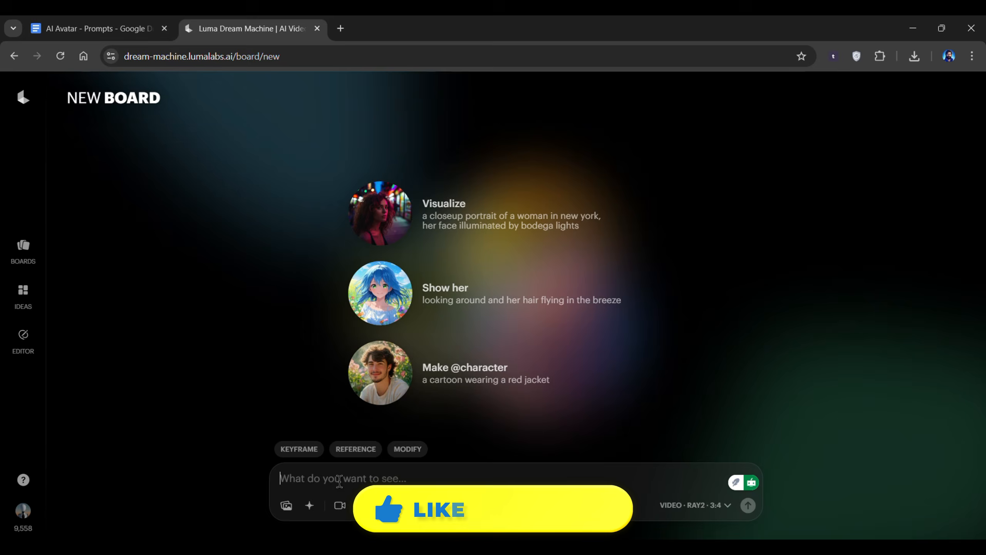
key("ctrl+v")
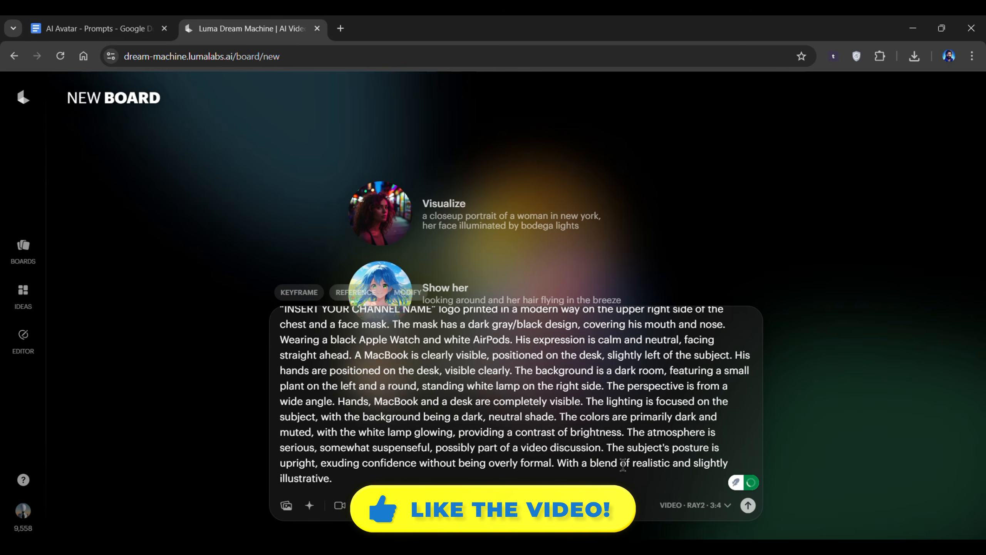
Replace the INSERT YOUR CHANNEL NAME placeholder in the prompt with AI Upskill.
scroll(402, 350, "up", 3)
left_click_drag(600, 322, 406, 366)
left_click_drag(515, 413, 678, 429)
left_click(605, 431)
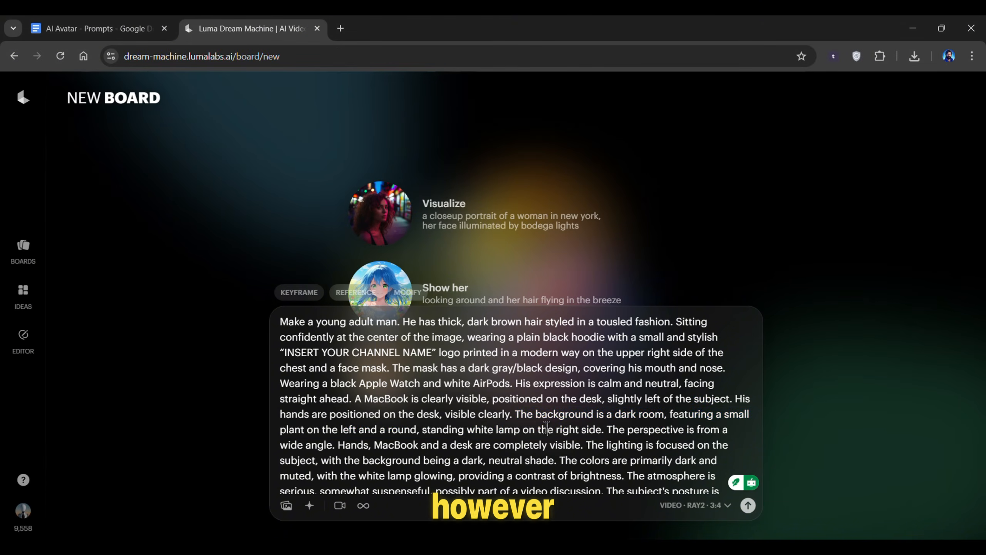
scroll(606, 411, "down", 2)
scroll(542, 451, "up", 2)
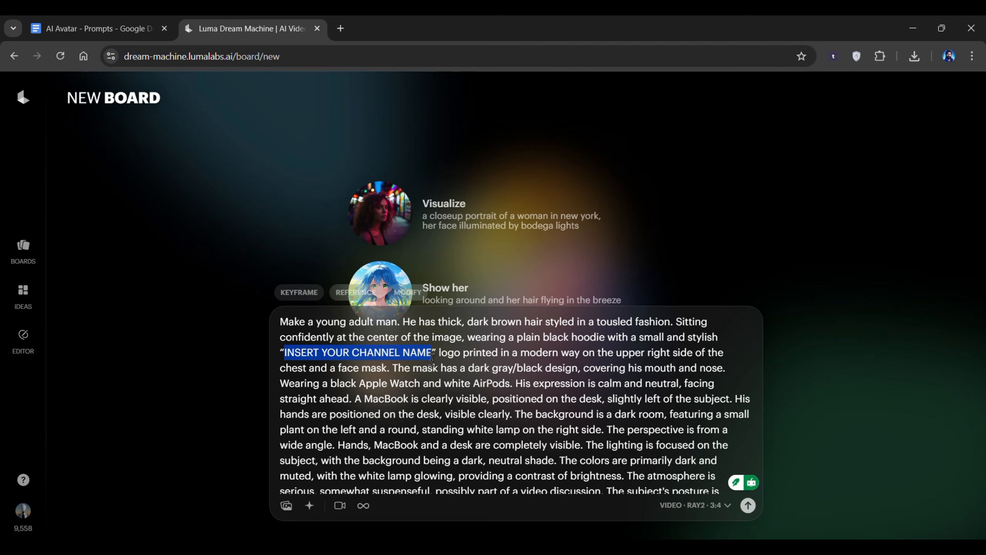
type("AI Upskill")
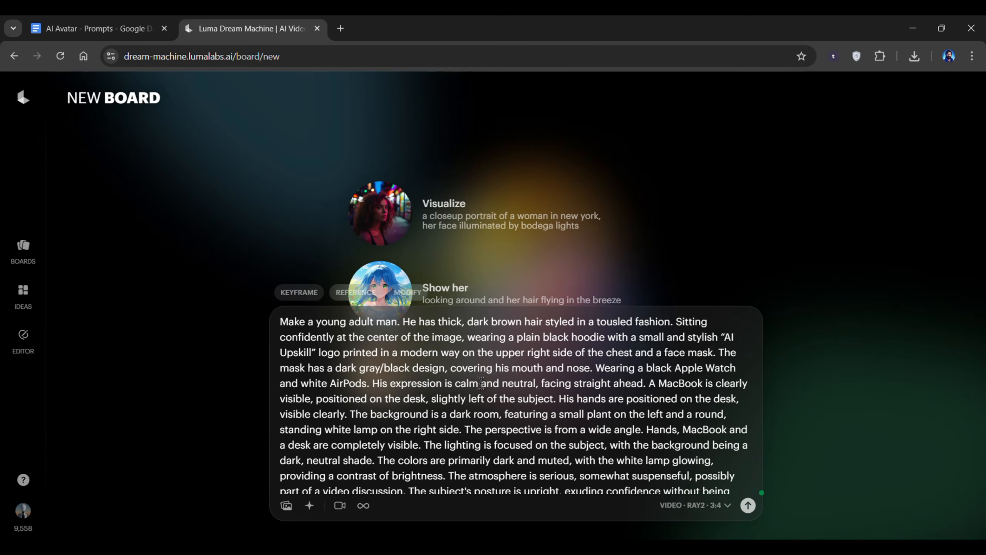
Switch generation to Images with a 16:9 aspect ratio and submit the prompt.
left_click(699, 513)
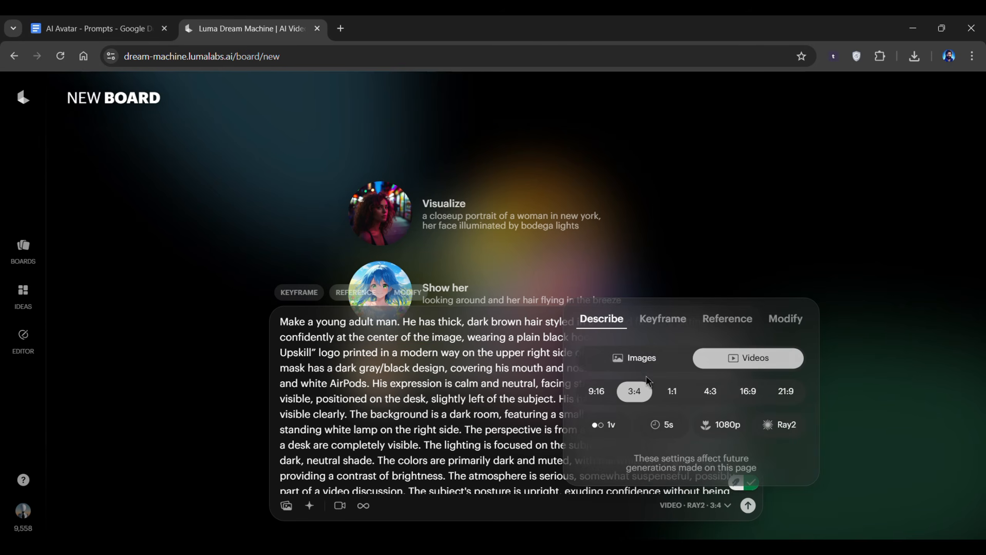
left_click(633, 367)
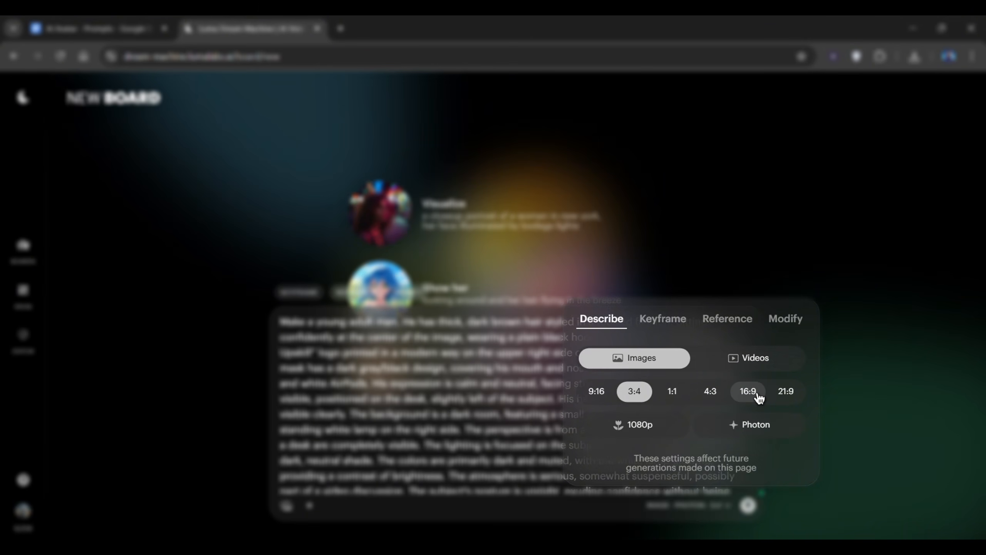
left_click(677, 508)
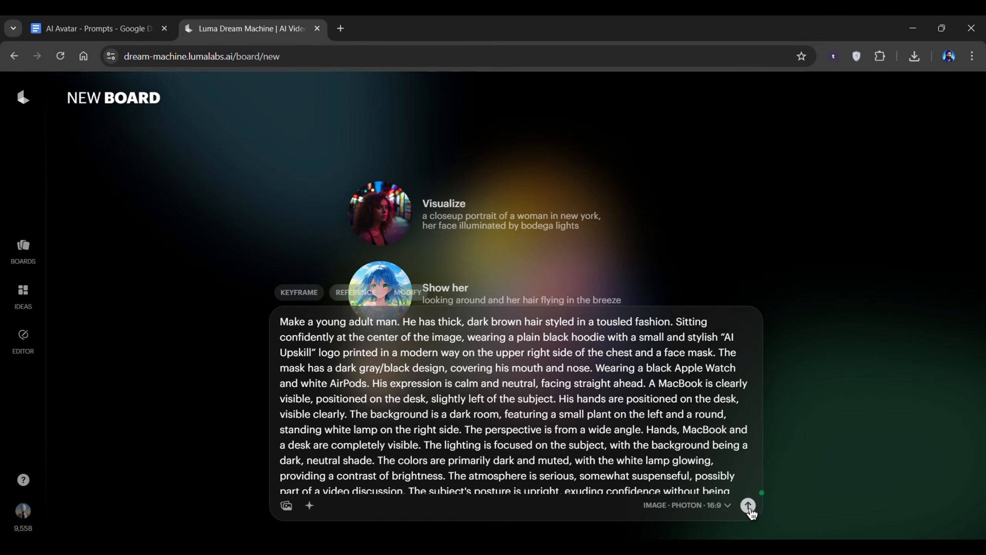
left_click(748, 505)
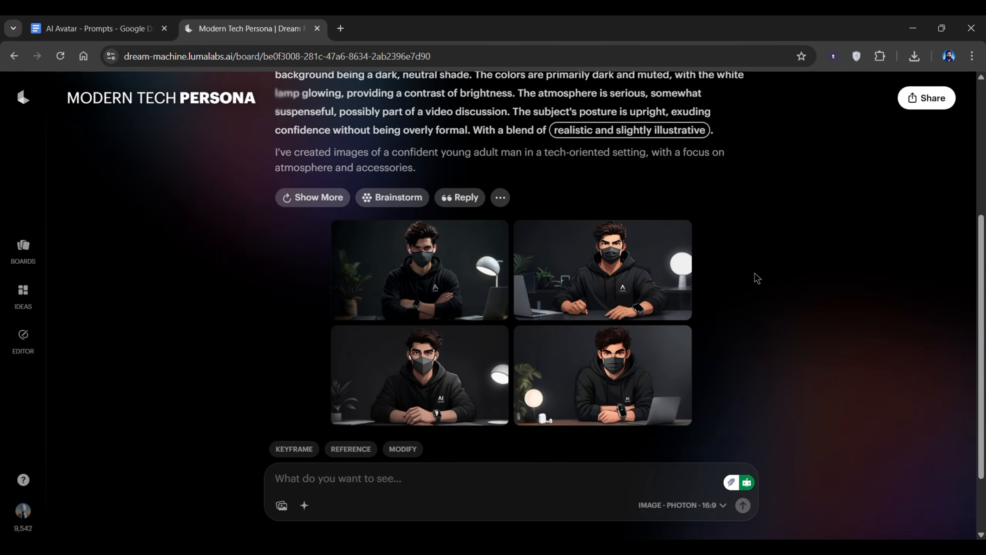
Review the generated avatar images one by one, then request more variations with Show More.
left_click(435, 276)
key("Right")
key("Right")
key("Right")
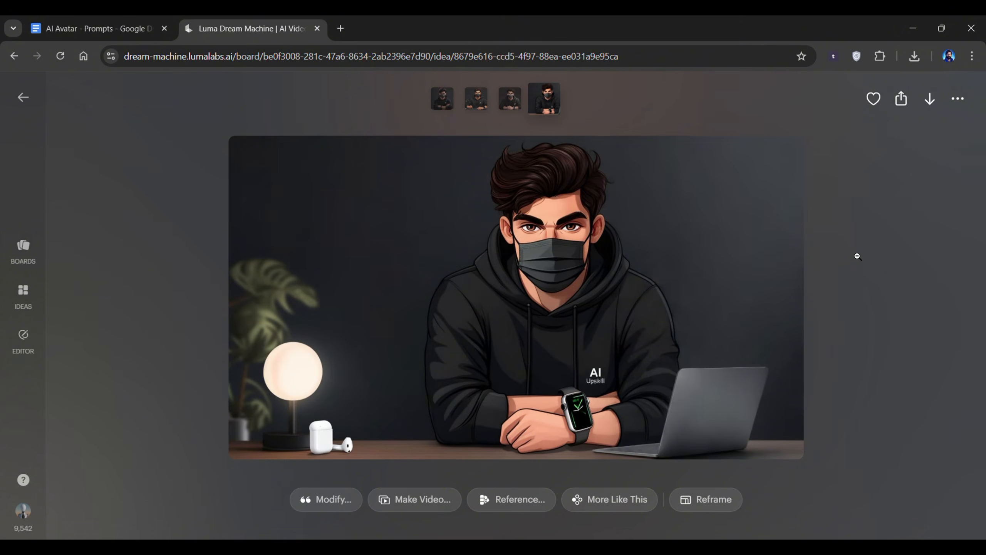
left_click(857, 256)
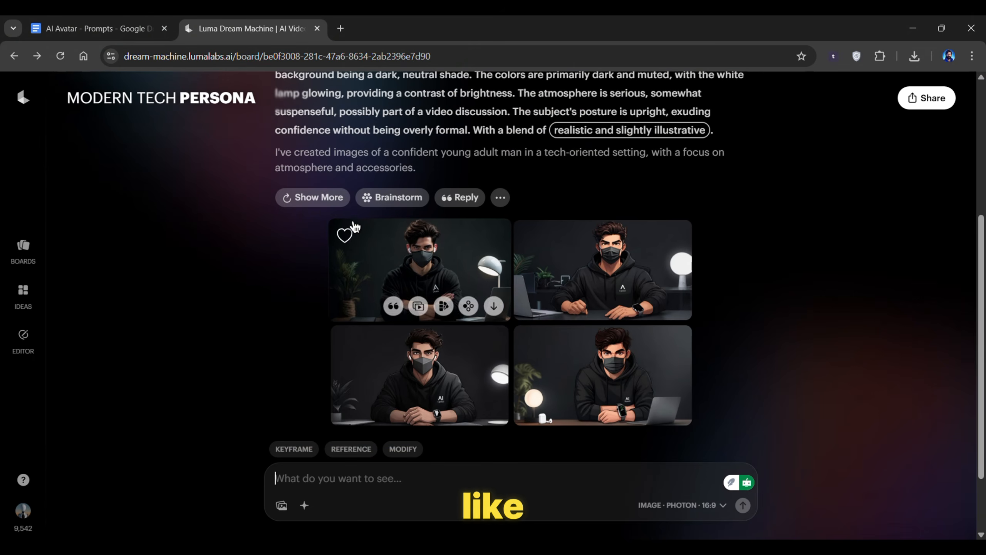
left_click(317, 197)
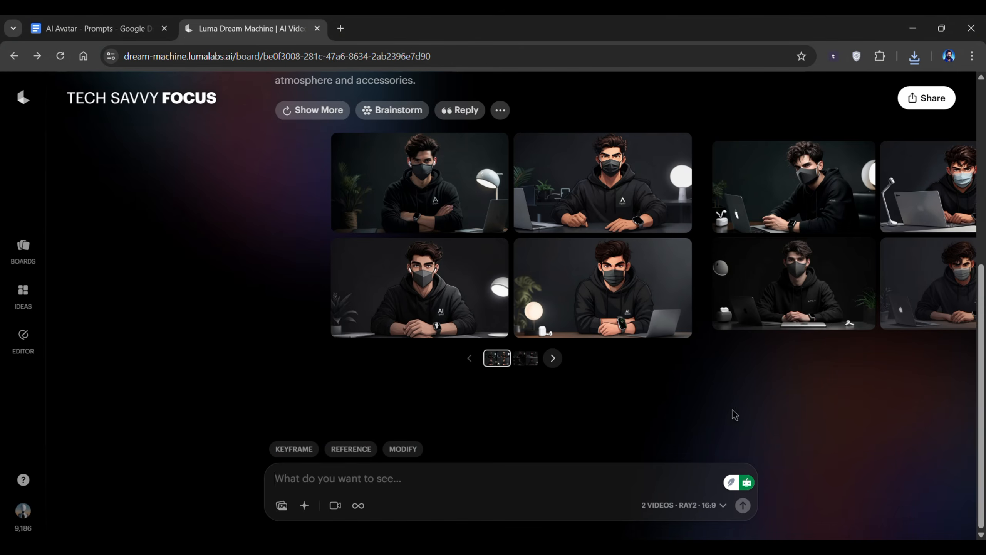
Add the saved avatar image as the keyframe start frame.
left_click(309, 450)
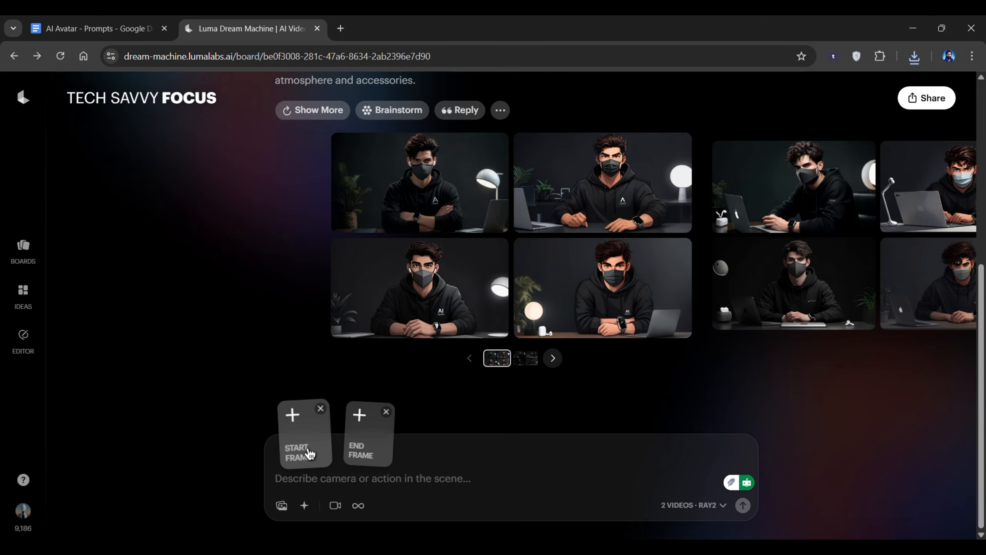
left_click(296, 425)
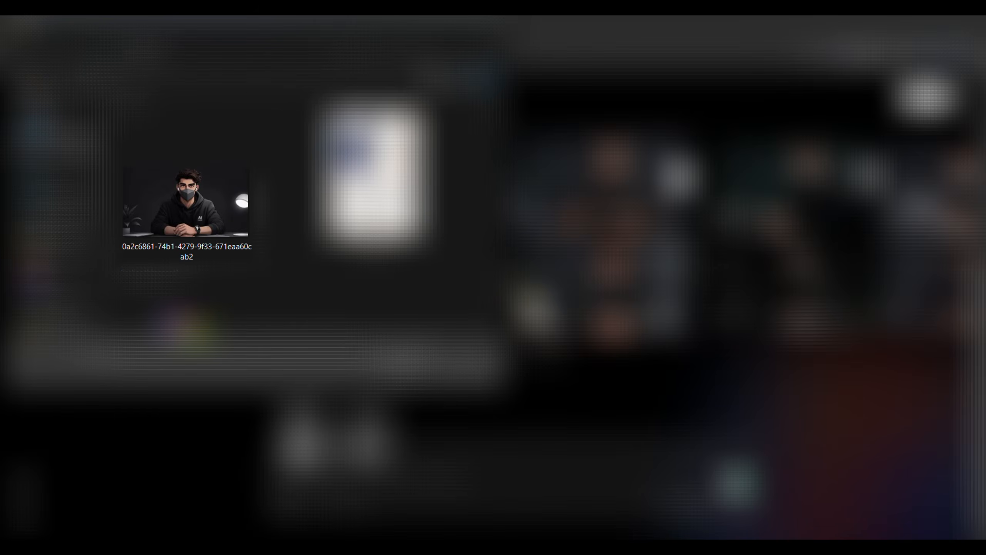
double_click(240, 224)
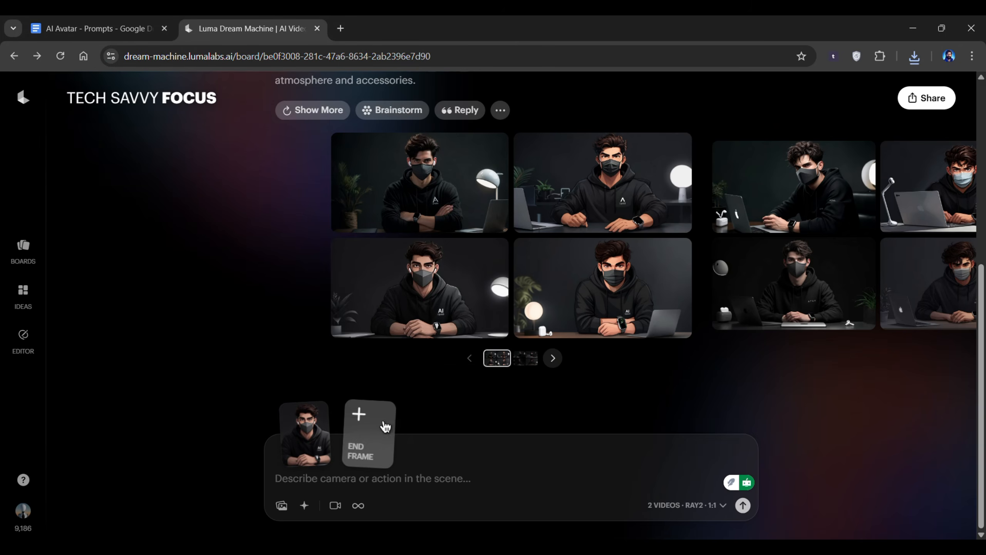
Set the video options to 2 variations, 1080p resolution and the Ray2 model.
left_click(706, 506)
left_click(597, 425)
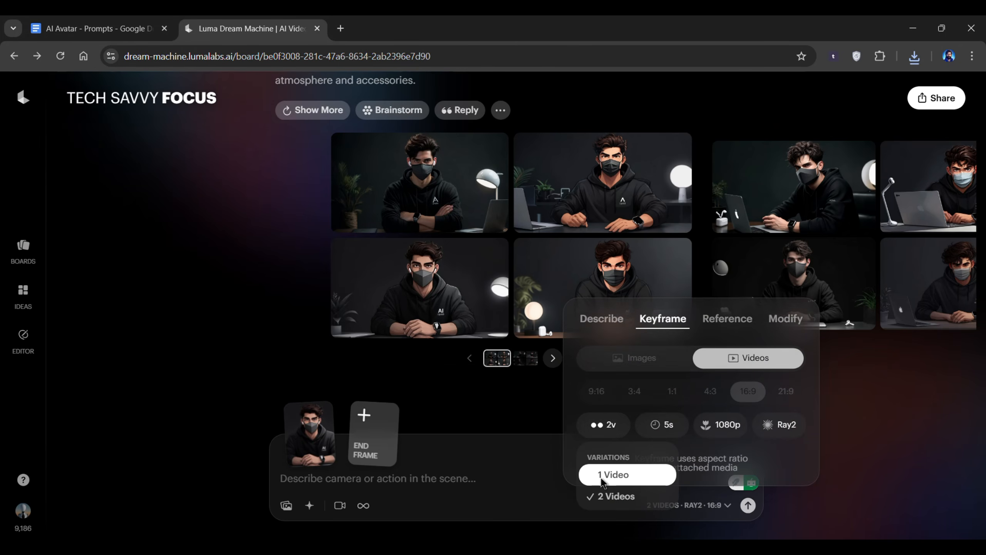
left_click(613, 496)
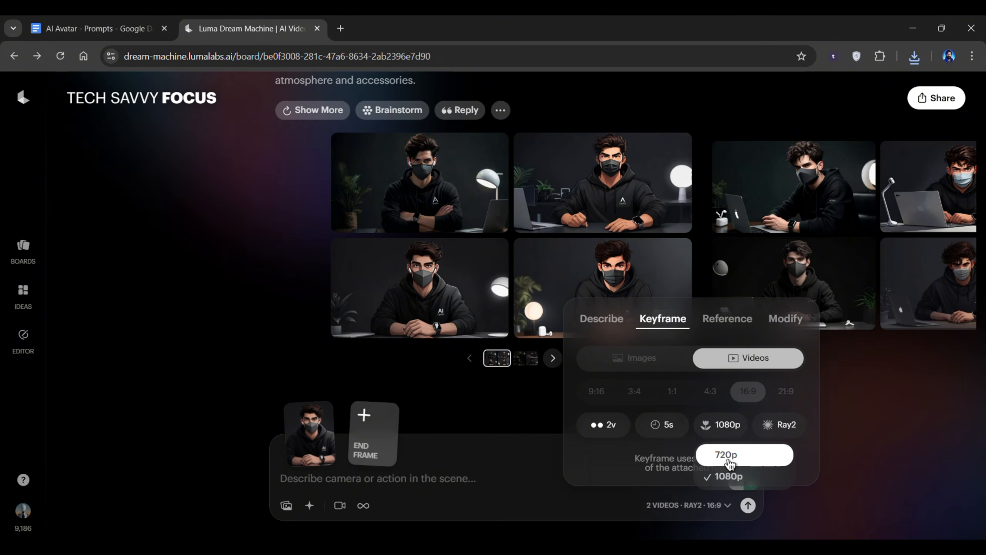
left_click(778, 428)
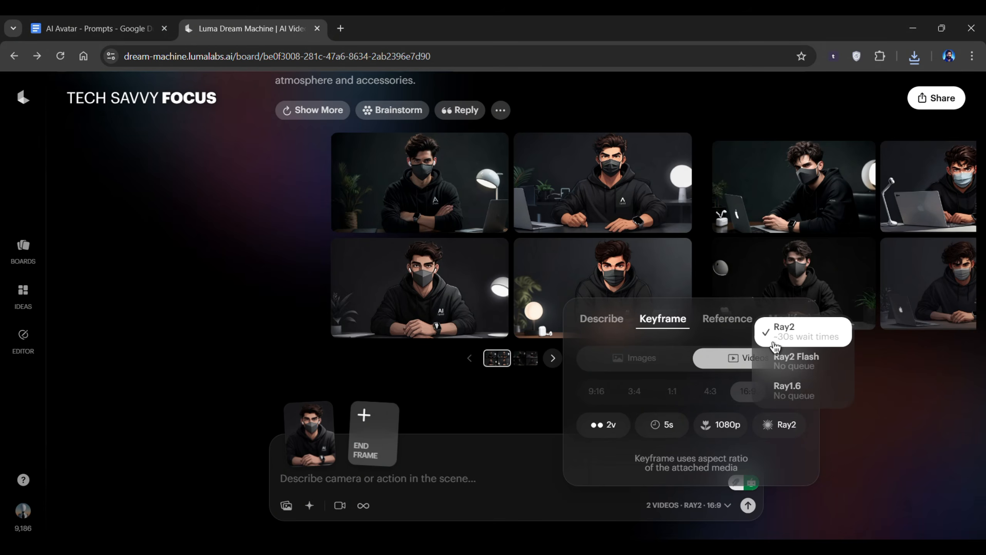
left_click(774, 344)
Copy the Video motion prompt from the document, paste it into the prompt box and submit the video generation.
left_click(97, 29)
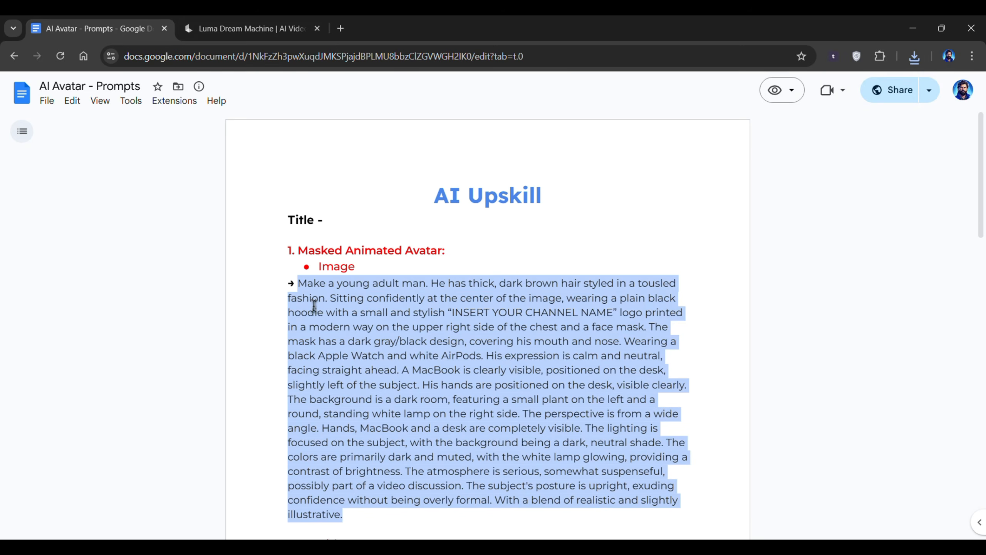
scroll(347, 374, "down", 5)
left_click_drag(350, 397, 305, 371)
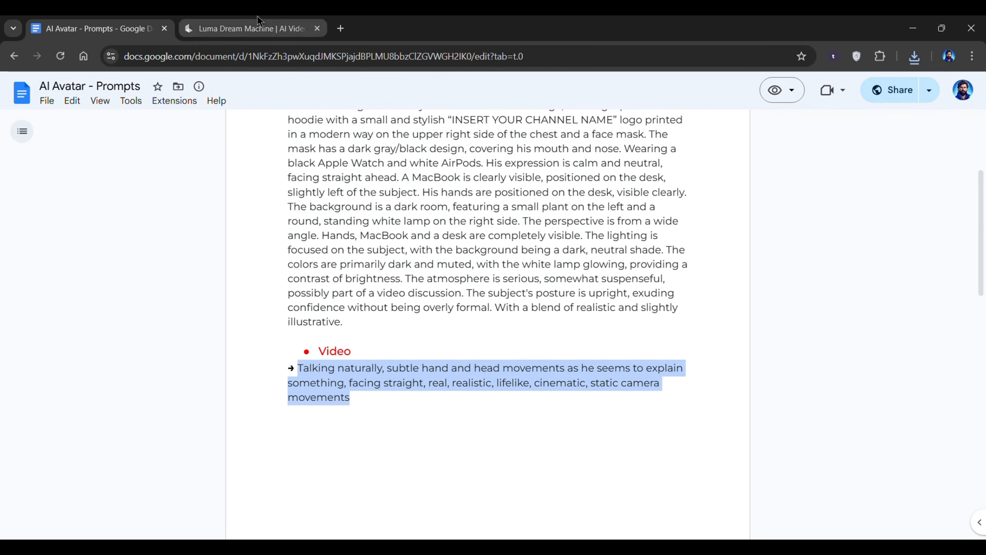
left_click(253, 29)
type("Talking naturally, subtle hand and head movements as he seems to explain something, facing straight, real, realistic, lifelike, cinematic, static camera movements")
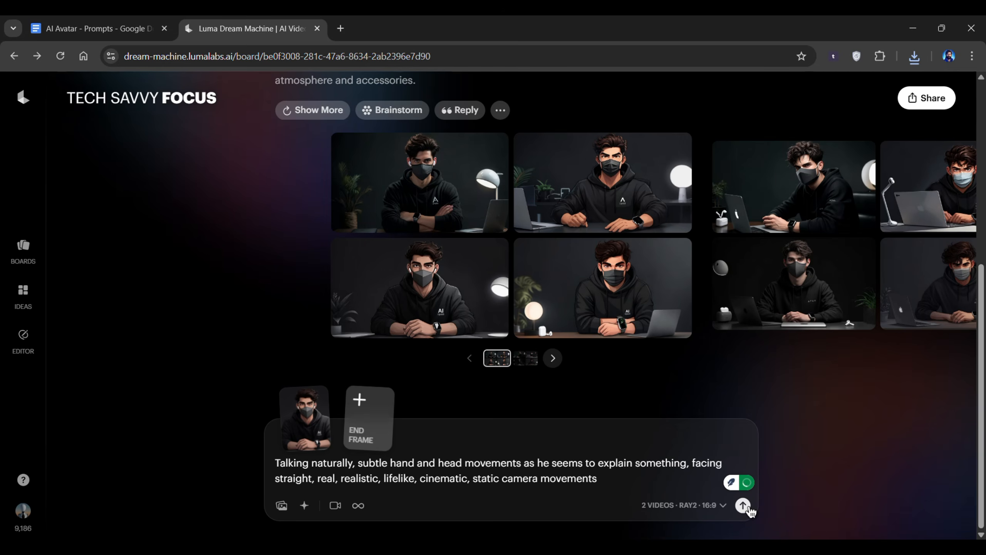
left_click(742, 505)
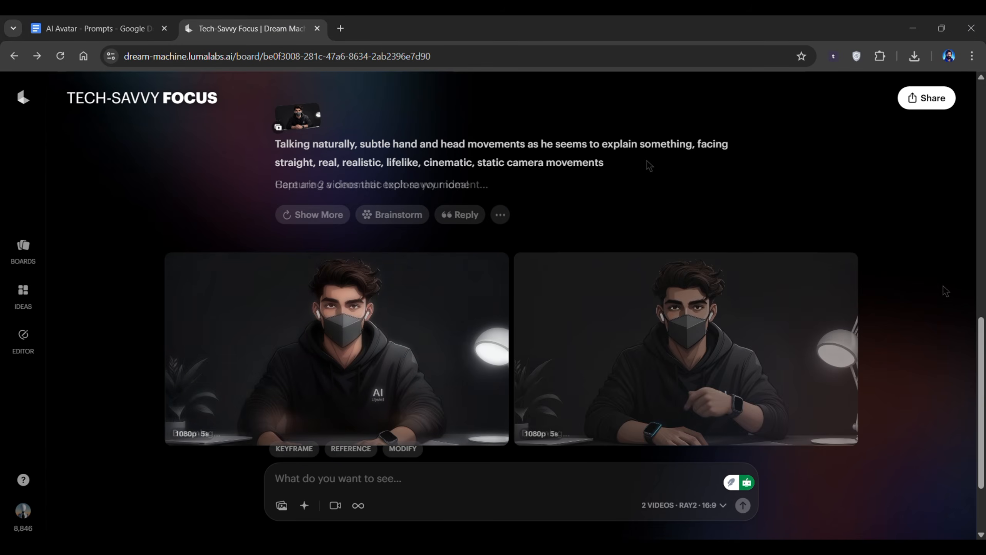
Open the generated videos and step through them to review the results.
left_click(398, 326)
key("Right")
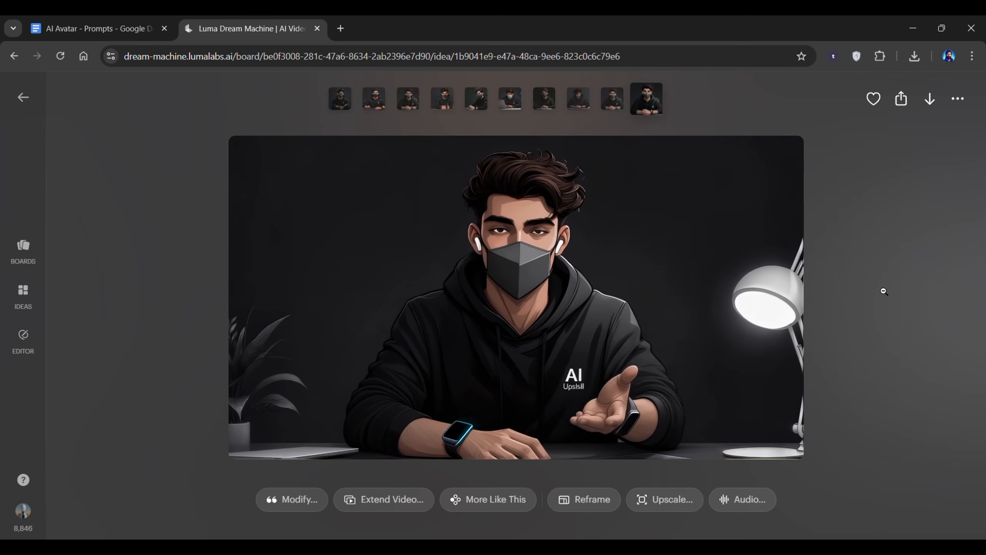
left_click(883, 290)
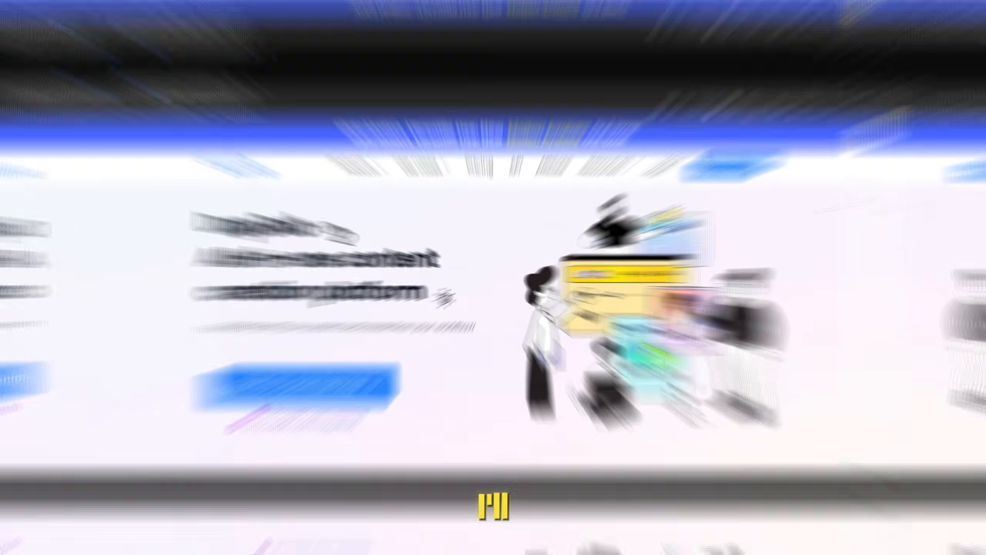
Switch to DupDub and open the AI voiceover tool.
scroll(946, 191, "down", 12)
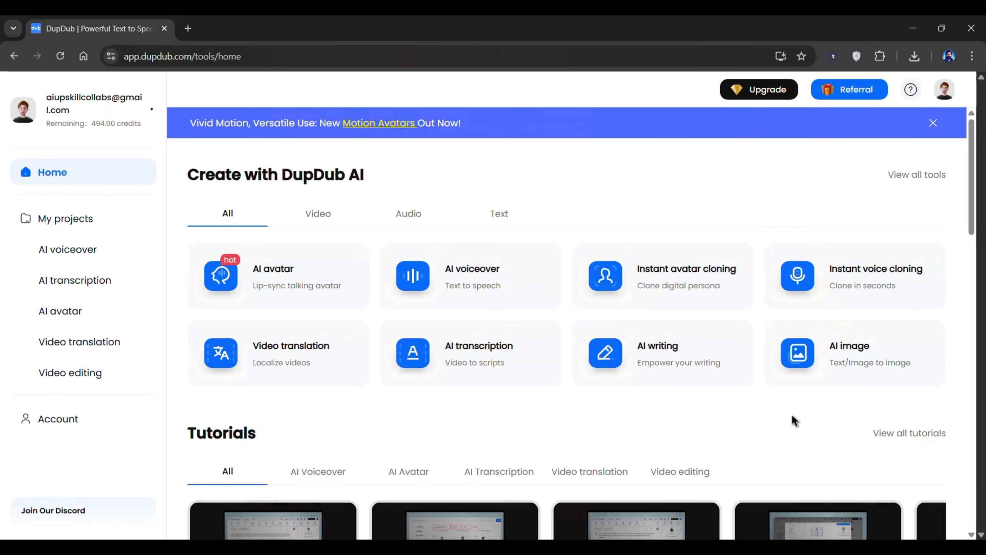
left_click(472, 282)
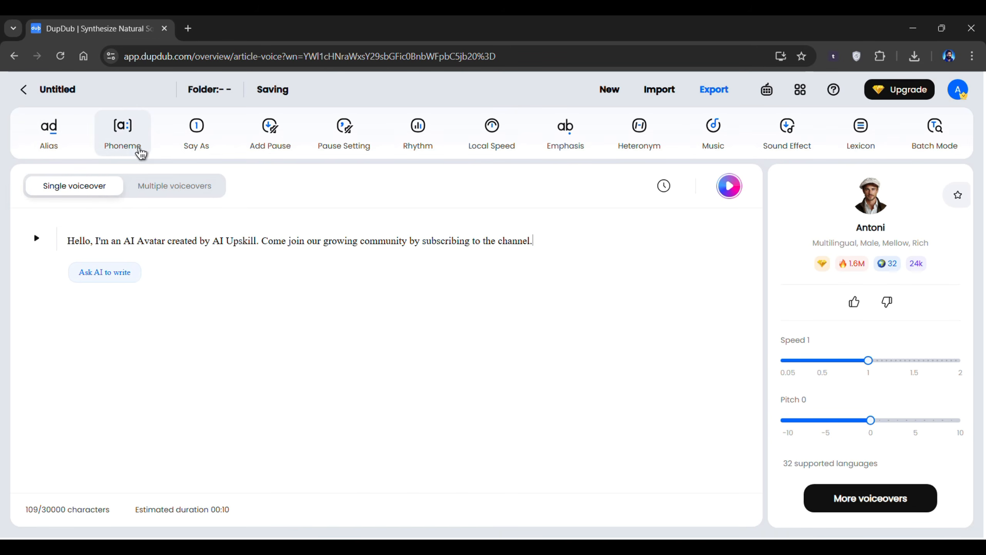
Adjust the voiceover speed slider.
mouse_move(866, 360)
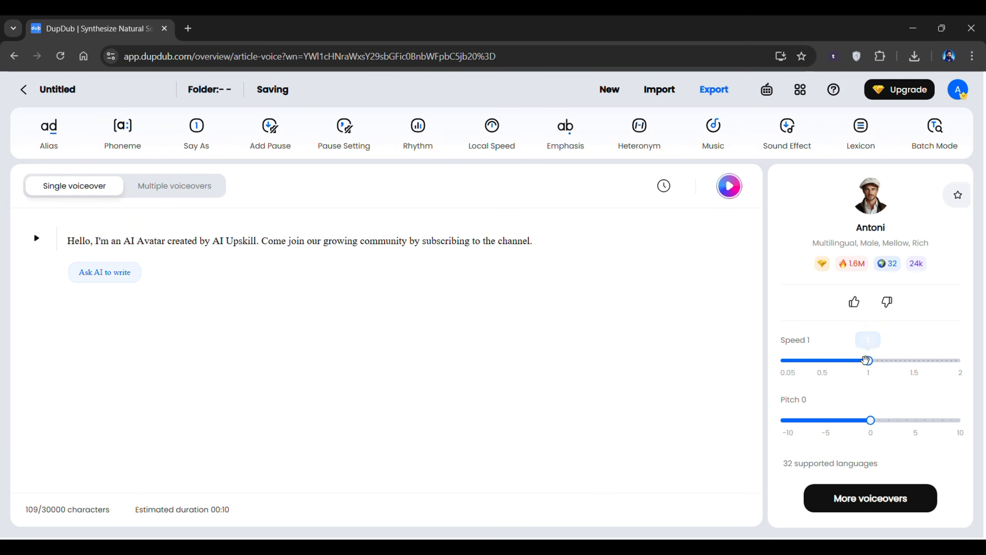
left_click_drag(830, 361, 878, 362)
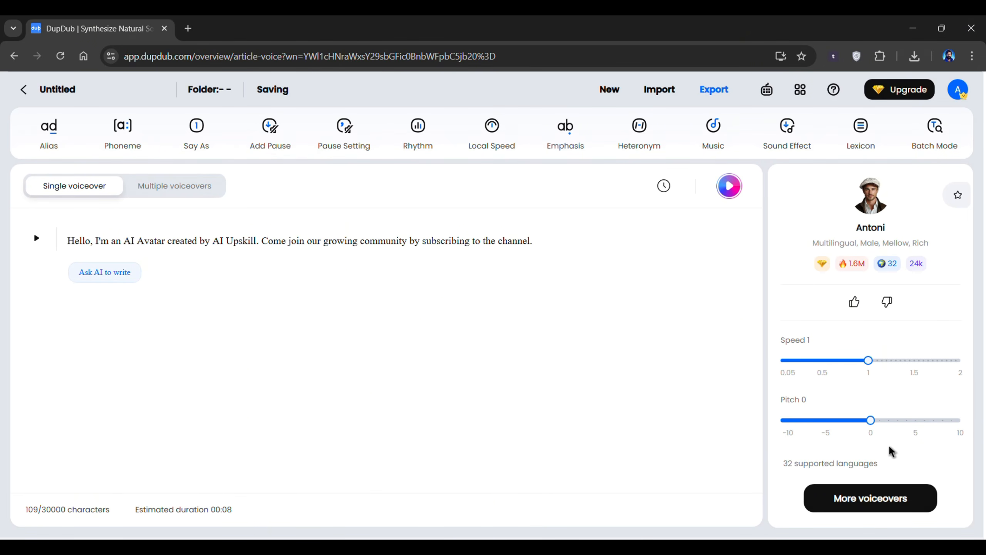
Browse the voice library's categories and My voices, then confirm Antoni as the voiceover voice.
left_click(881, 505)
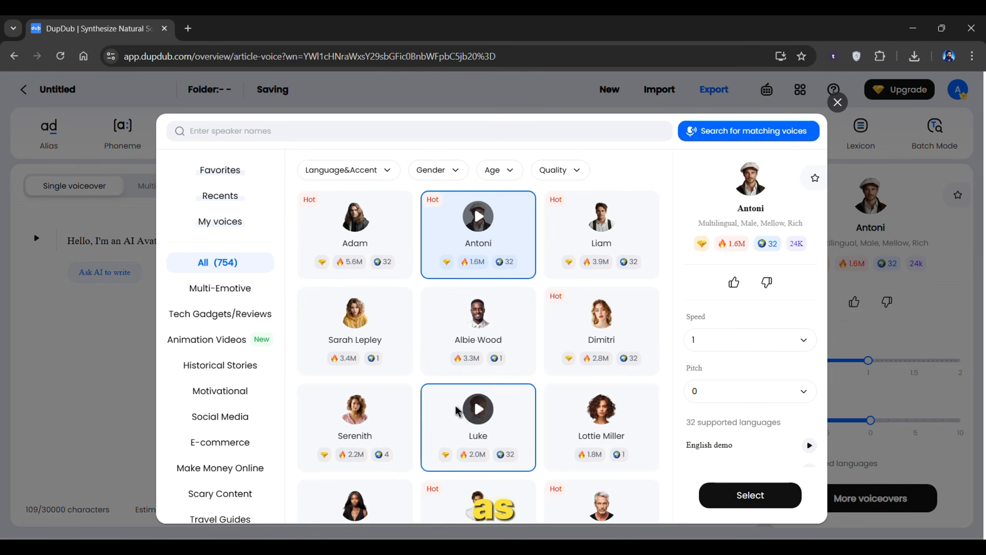
scroll(249, 338, "down", 4)
scroll(242, 339, "up", 3)
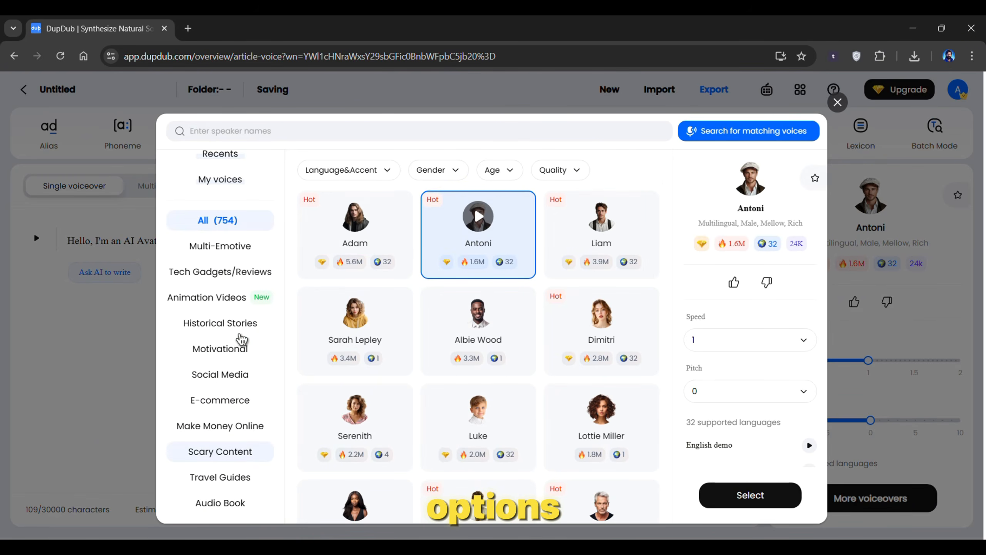
left_click(216, 307)
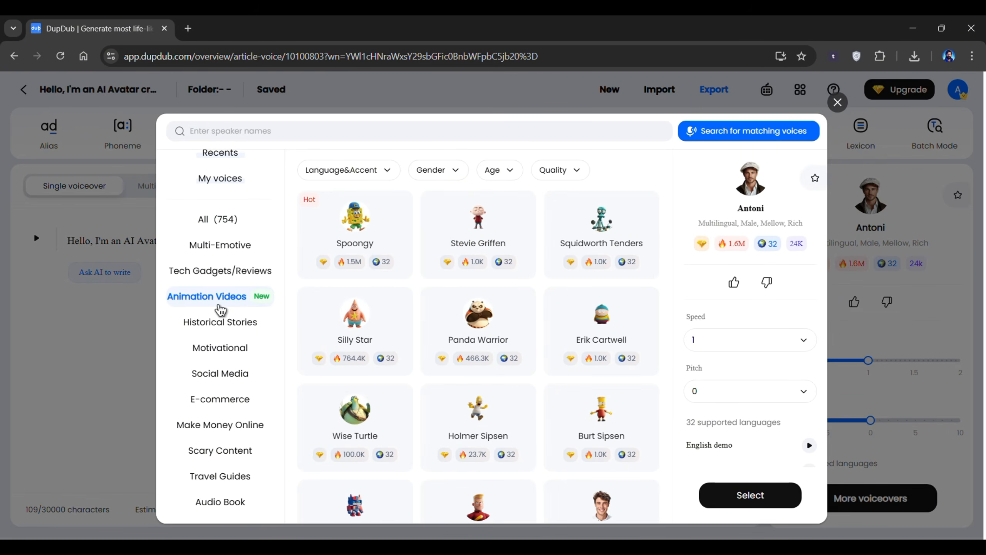
scroll(221, 310, "down", 3)
left_click(221, 308)
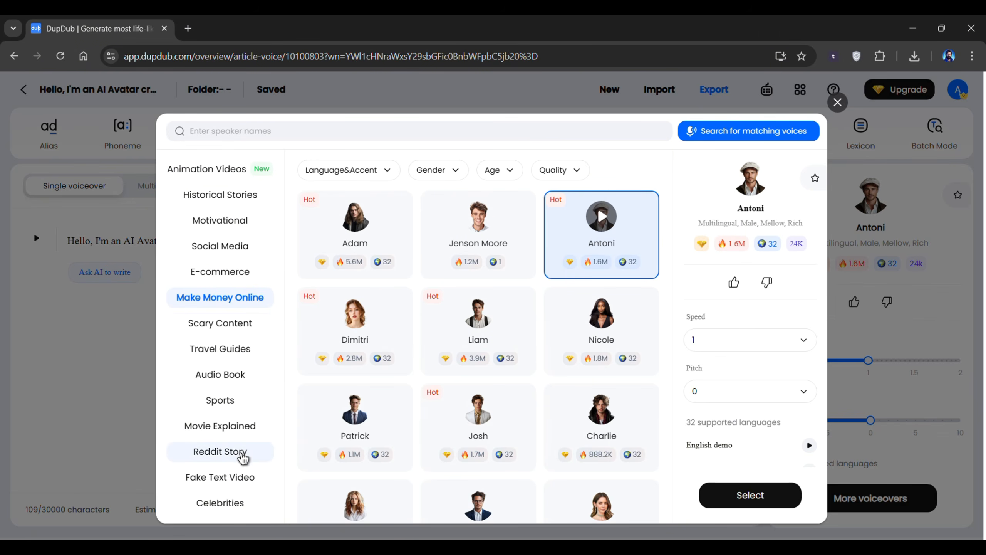
left_click(241, 455)
left_click(235, 480)
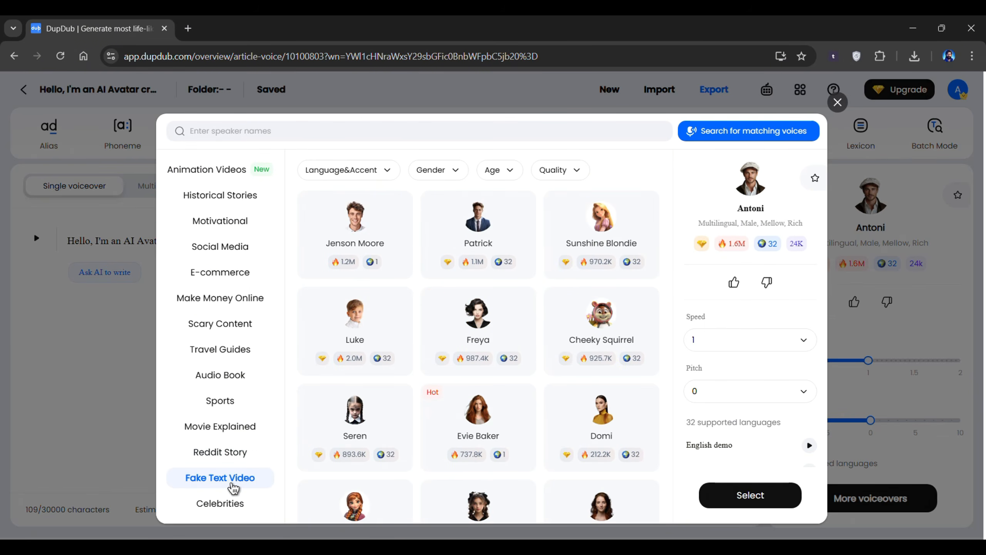
scroll(234, 429, "up", 5)
left_click(237, 226)
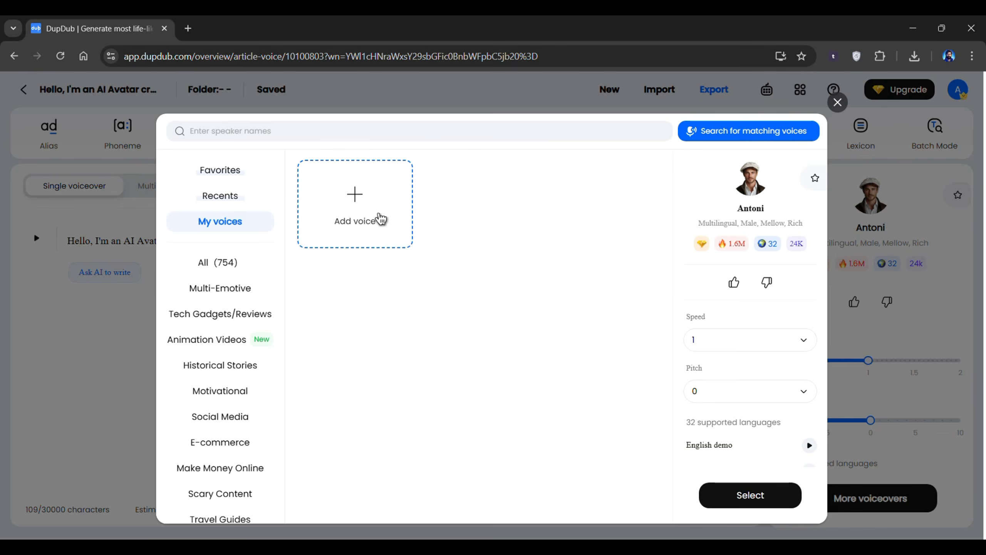
left_click(377, 216)
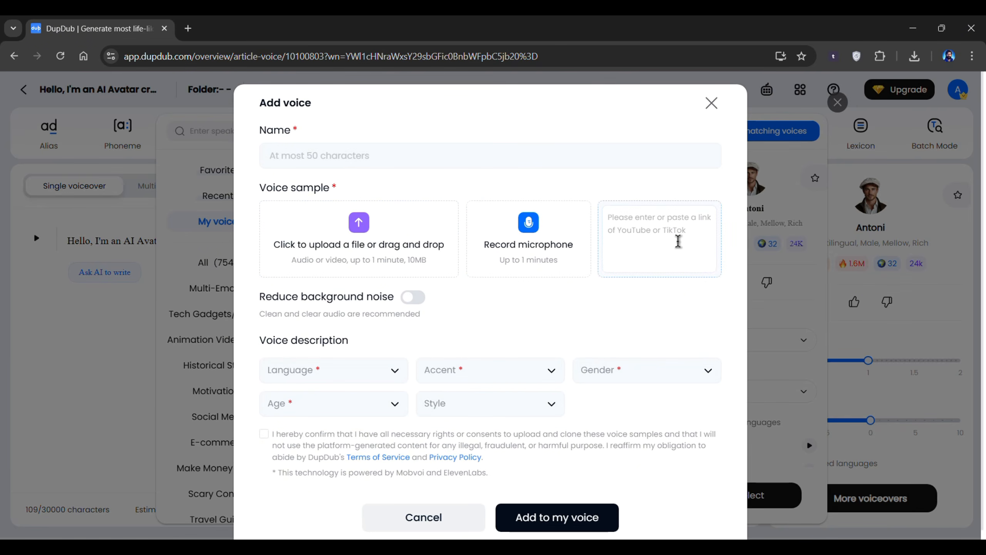
left_click(711, 104)
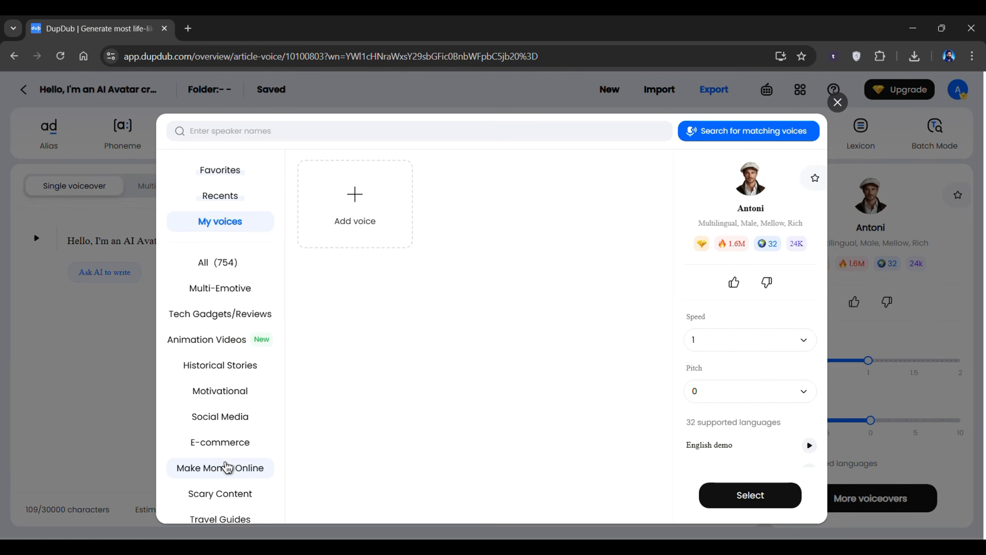
left_click(228, 467)
left_click(747, 492)
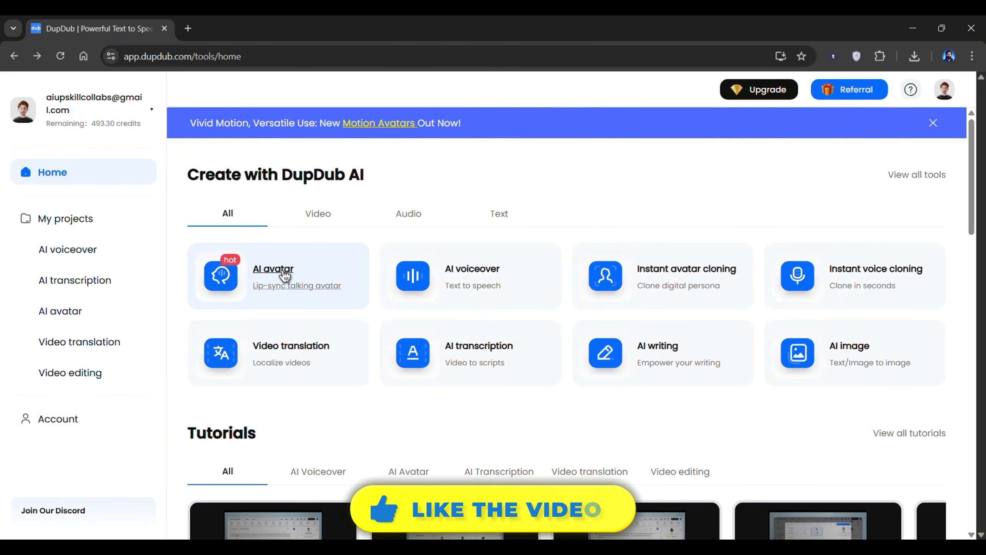
Open the AI avatar tool, filter Motion Avatars by Youtuber and pick the man in the dark studio.
left_click(284, 275)
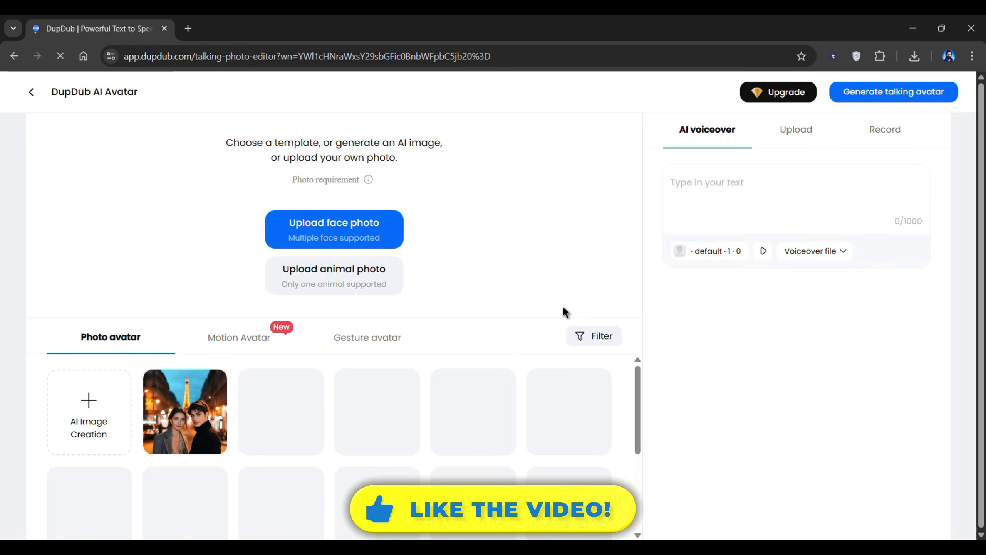
left_click(247, 344)
left_click_drag(637, 390, 629, 513)
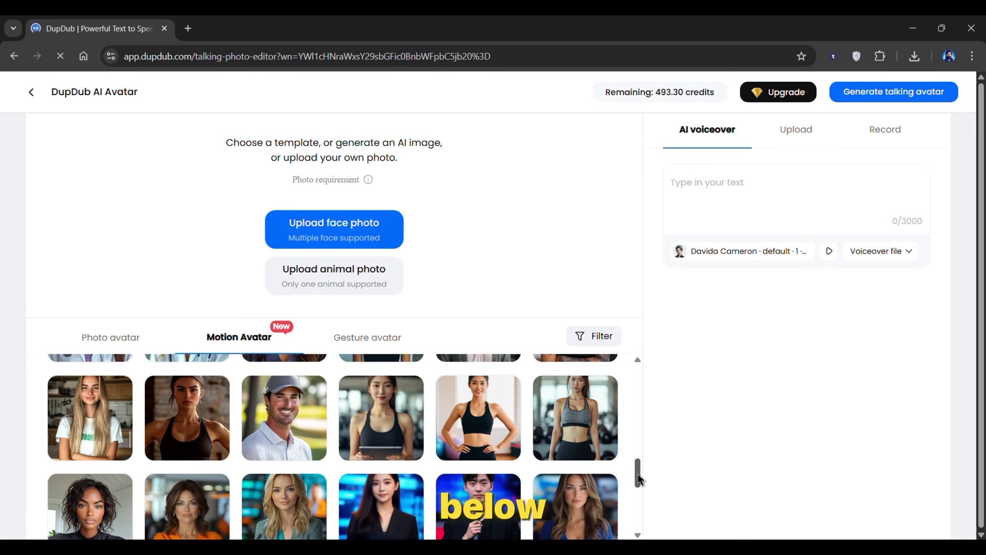
left_click(598, 336)
left_click(574, 417)
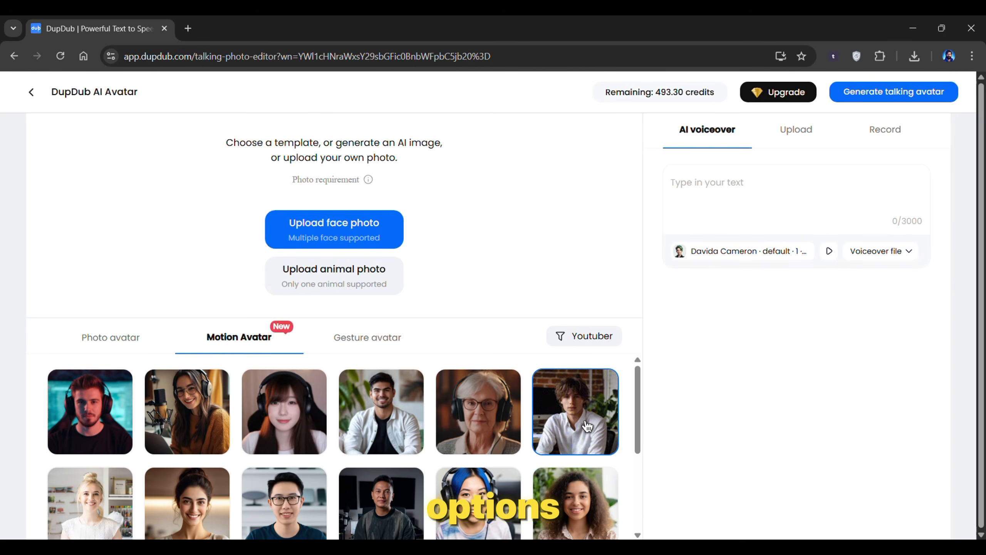
scroll(396, 474, "down", 2)
left_click(395, 474)
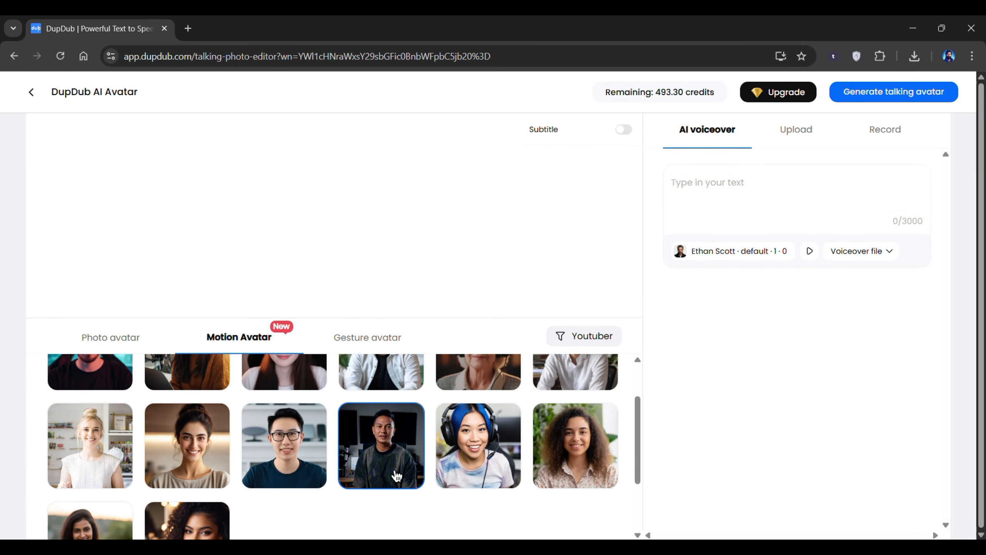
Open the avatar's voice library, browse the available voices, and close it.
left_click(730, 250)
scroll(559, 315, "down", 8)
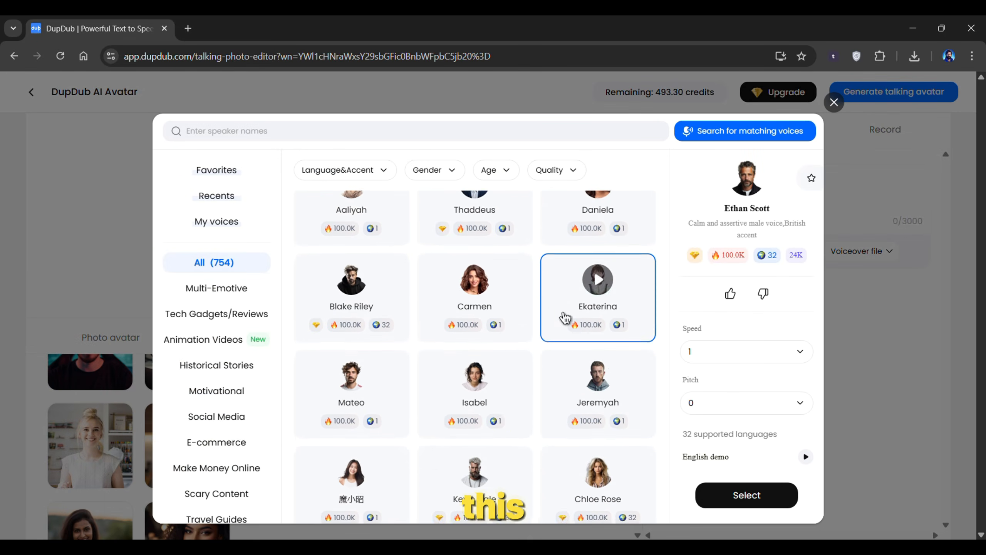
scroll(222, 322, "down", 4)
scroll(229, 272, "up", 5)
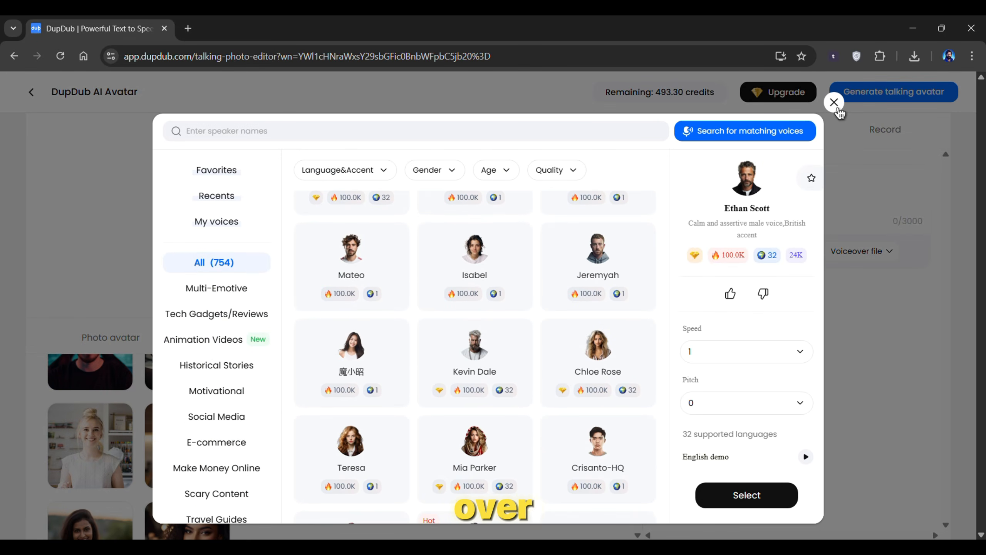
left_click(834, 102)
Use the uploaded voiceover MP3 as the audio and generate the talking avatar.
left_click(803, 132)
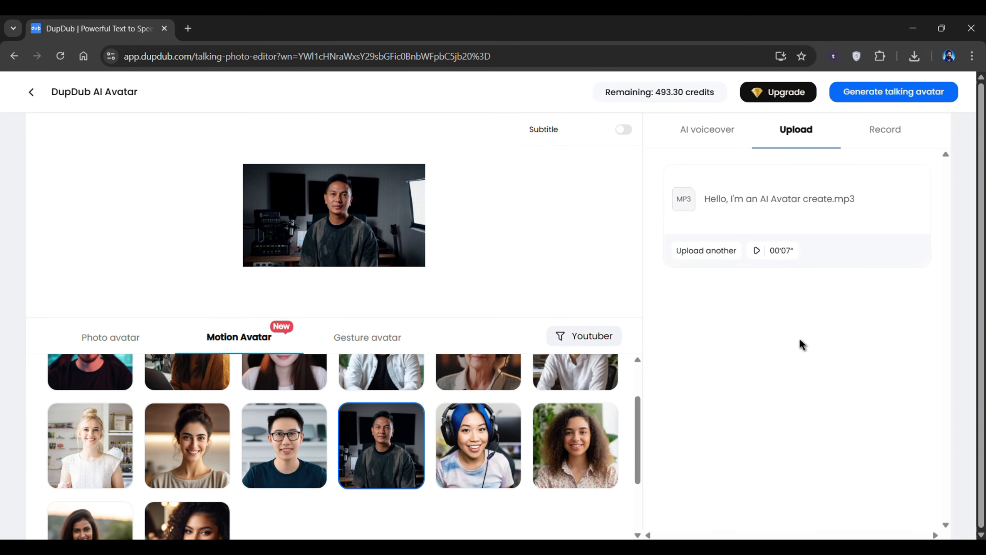
left_click(912, 93)
left_click(565, 411)
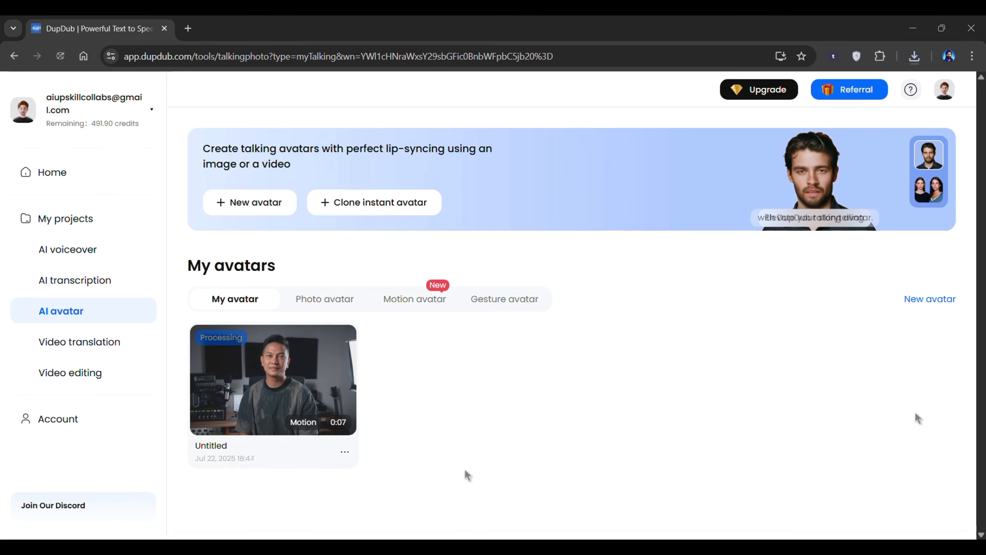
Open the options menu of the generated talking avatar.
mouse_move(286, 433)
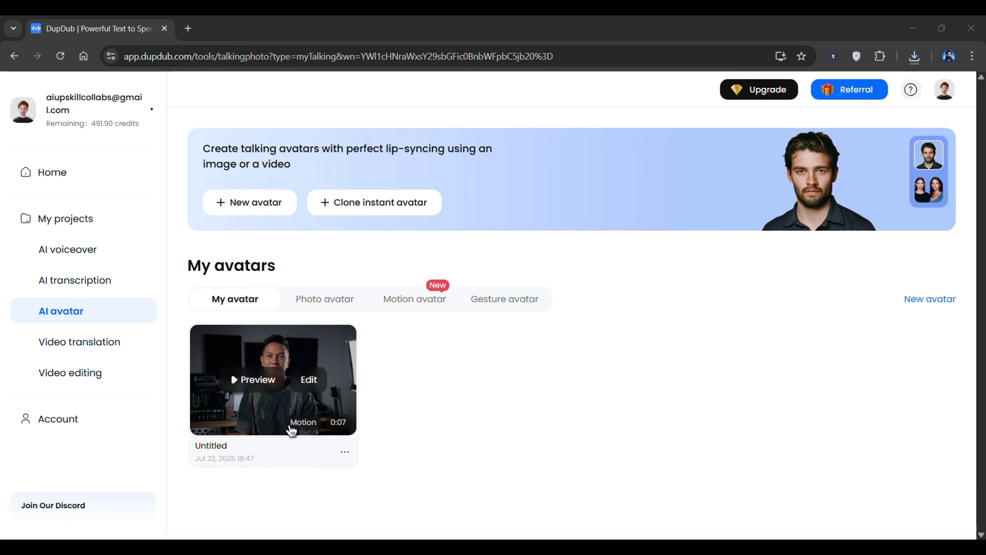
left_click(344, 452)
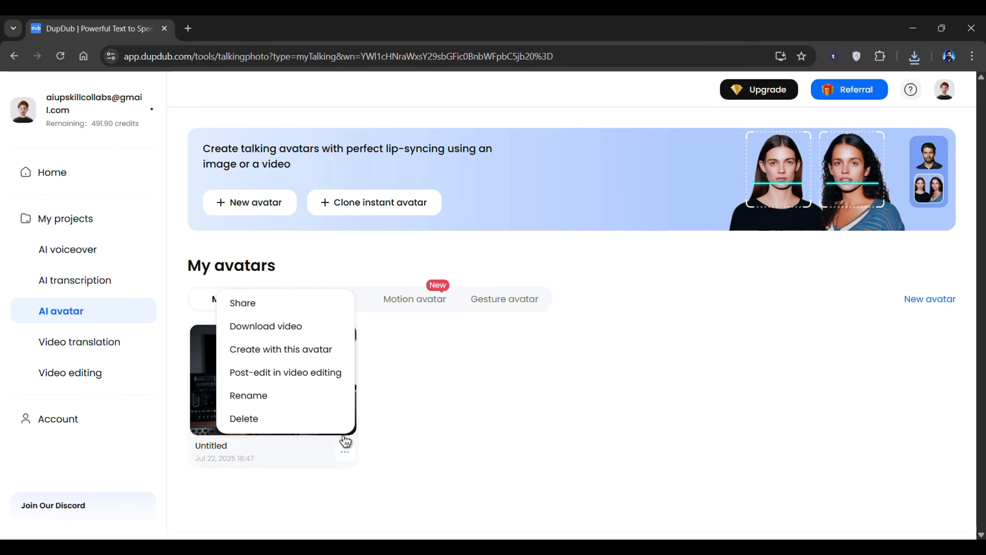